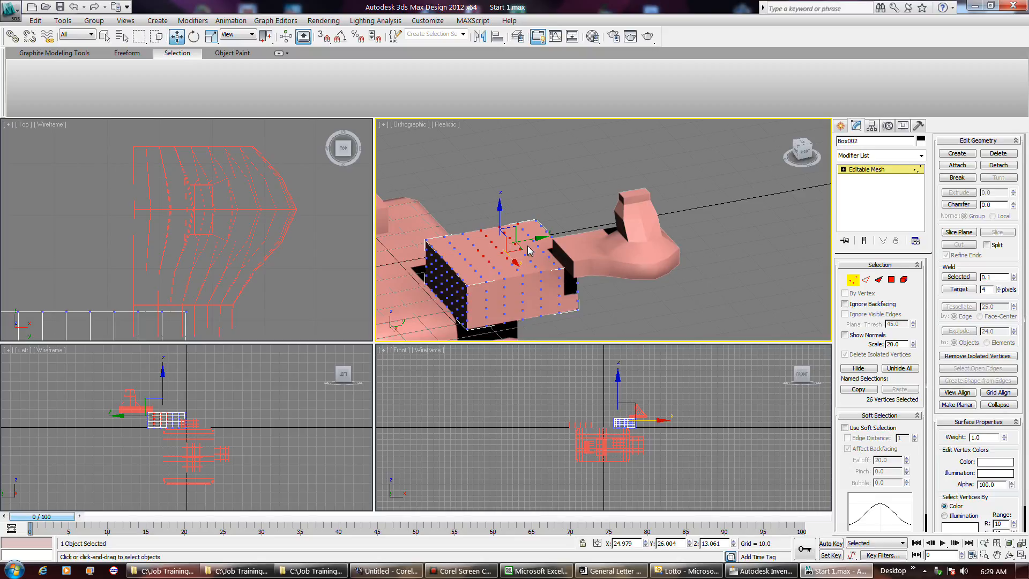
- Try raising the selected vertices on top of Box002 to a Z of about 21.2, and undo the move
drag(501, 219, 498, 197)
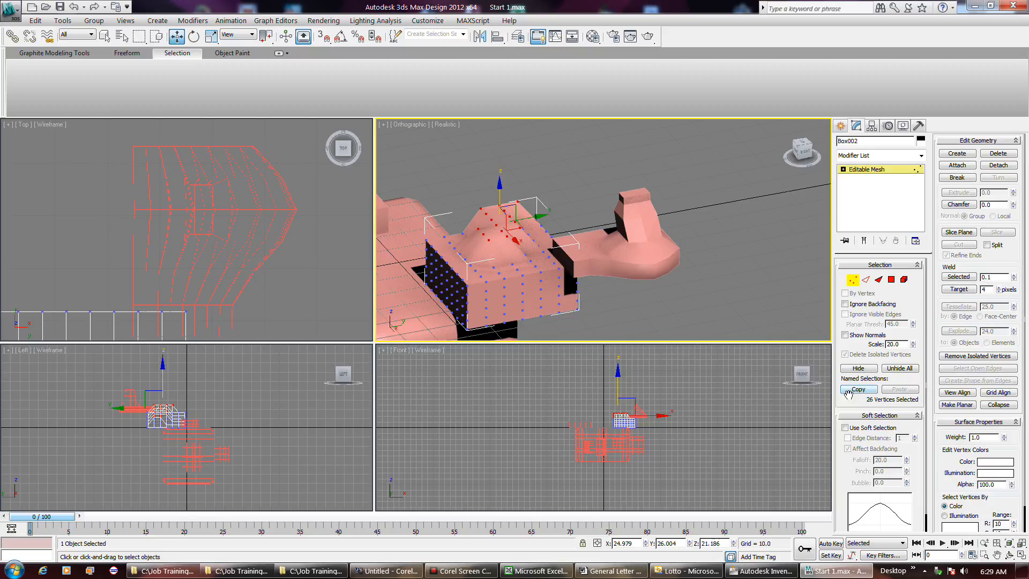
click(684, 270)
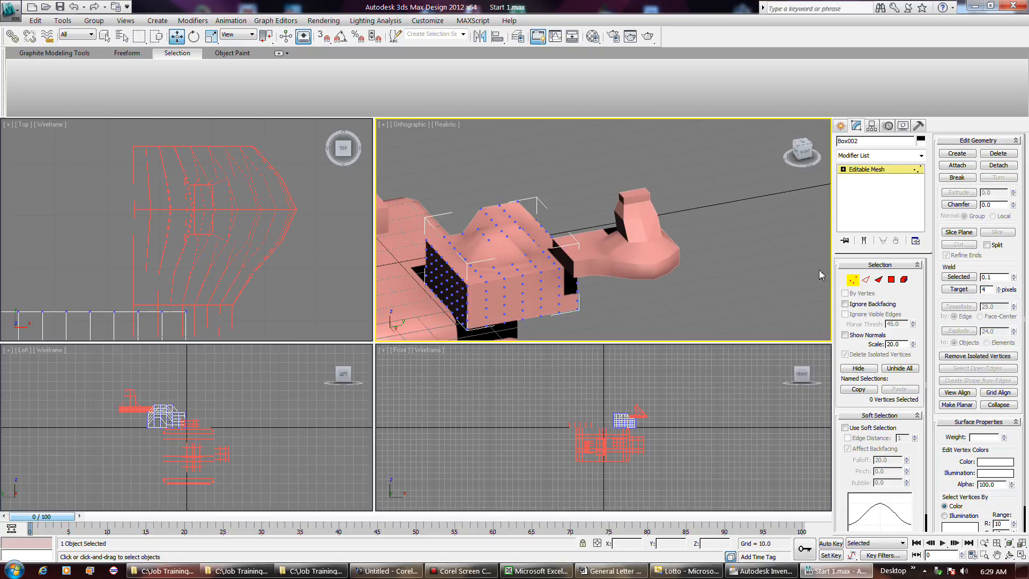
click(852, 279)
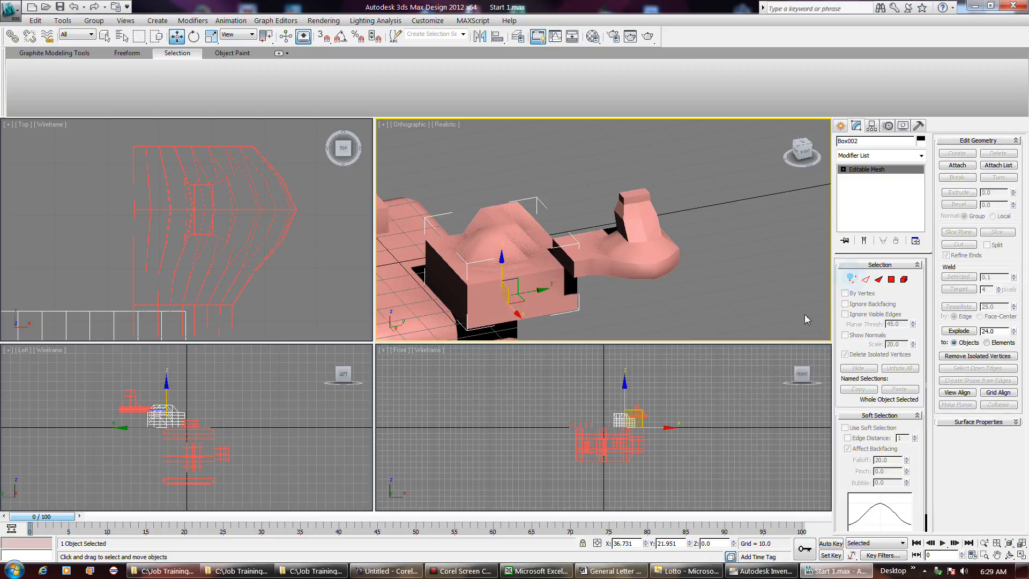
click(653, 254)
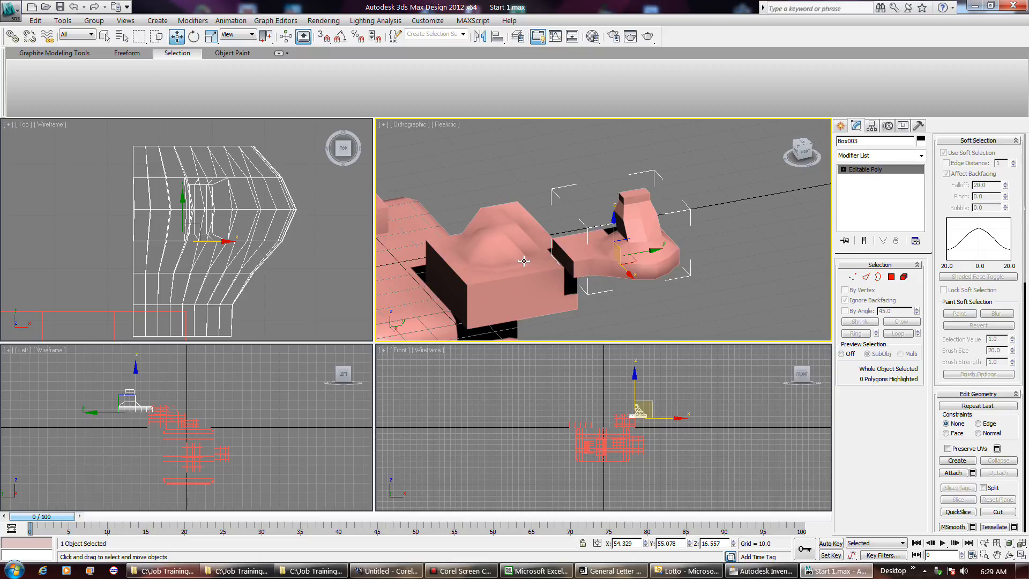
click(75, 7)
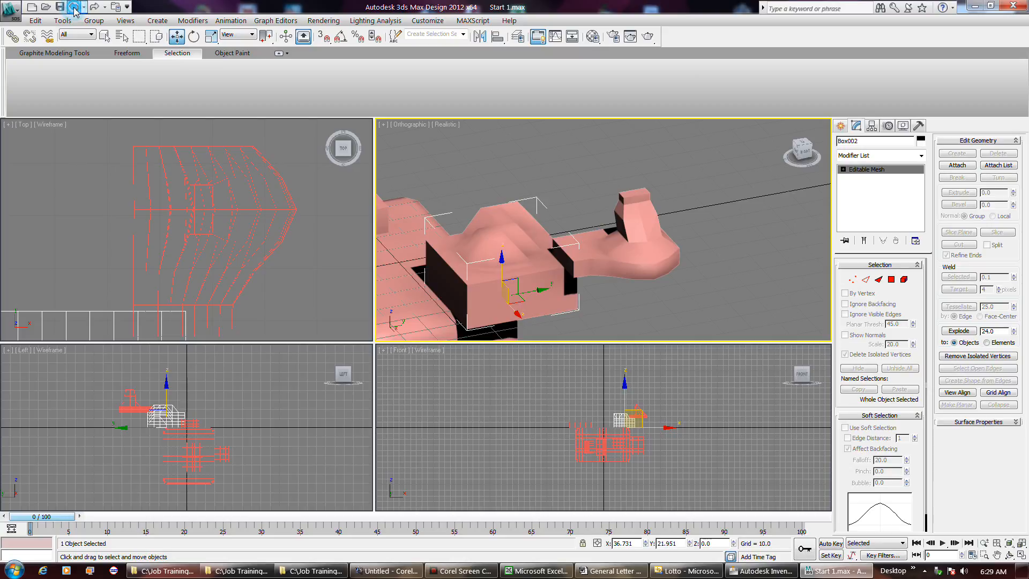
click(75, 8)
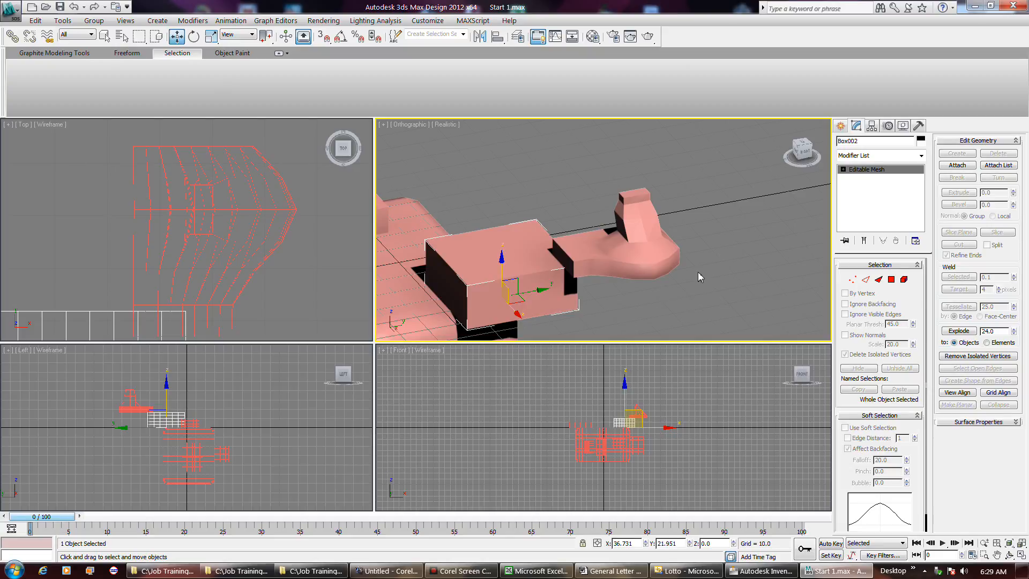
- Compare the Graphite modeling, freeform, selection and object paint tools offered for Editable Poly Box003 and for no selection
click(644, 263)
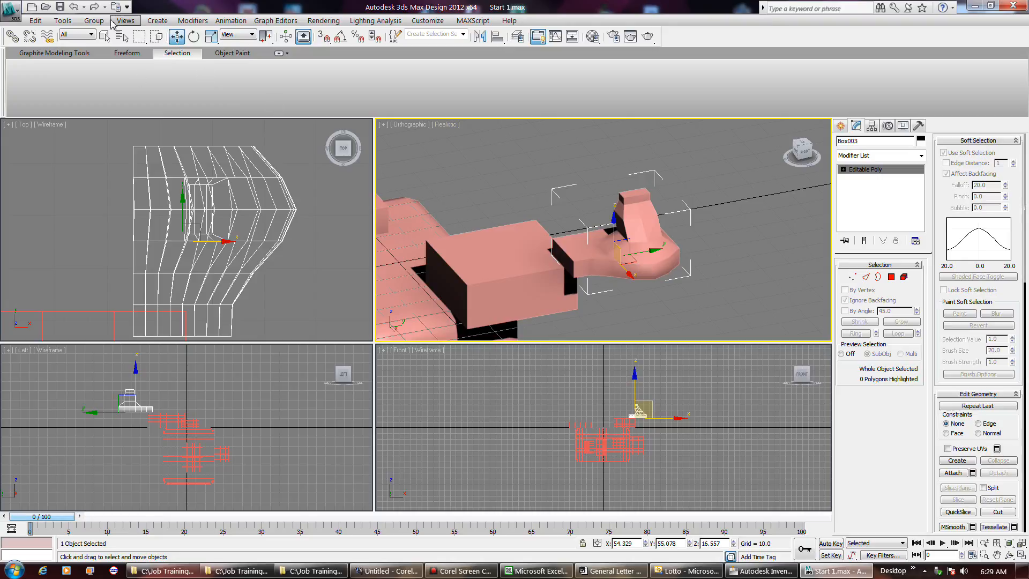
click(219, 55)
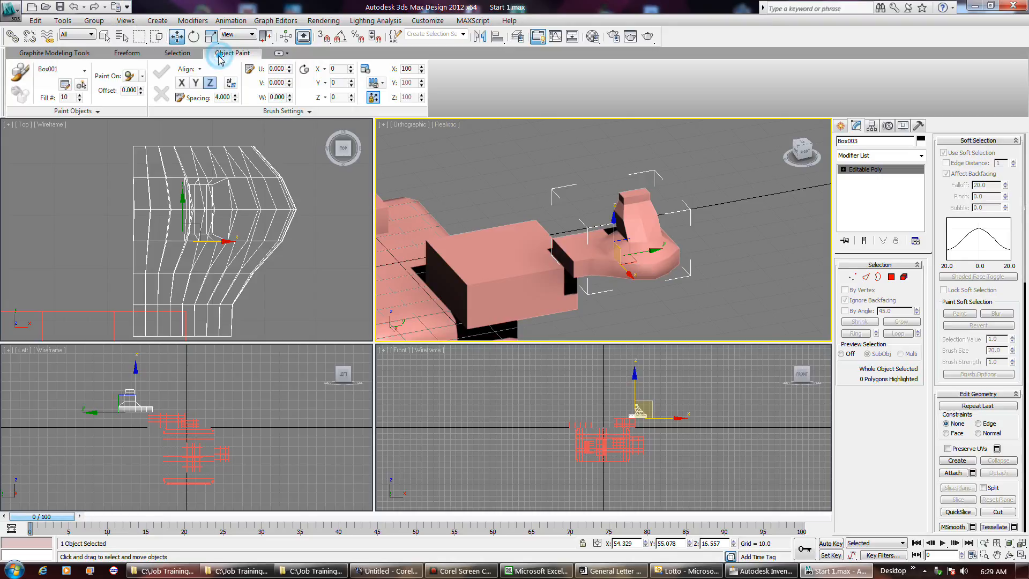
click(127, 54)
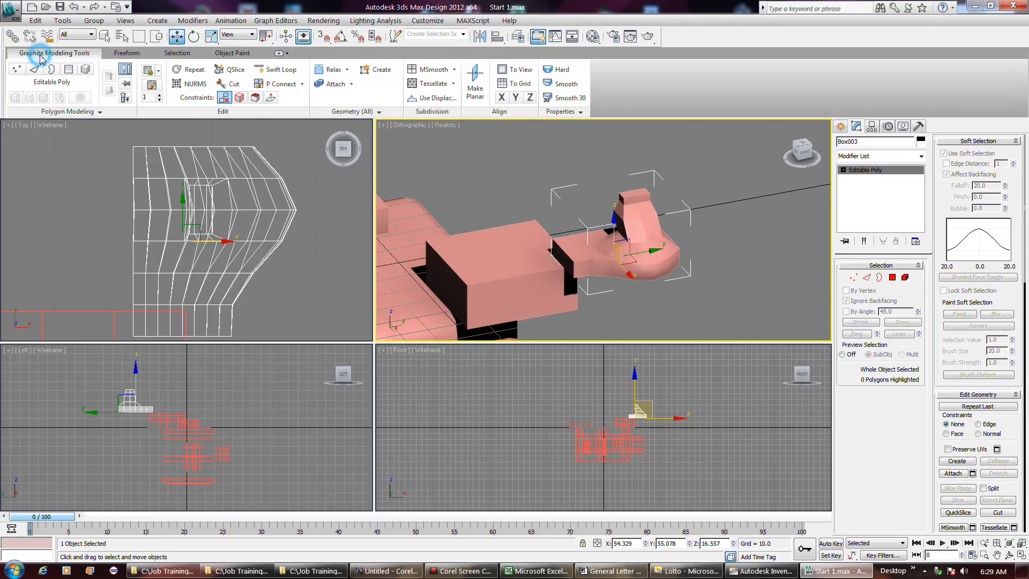
click(174, 55)
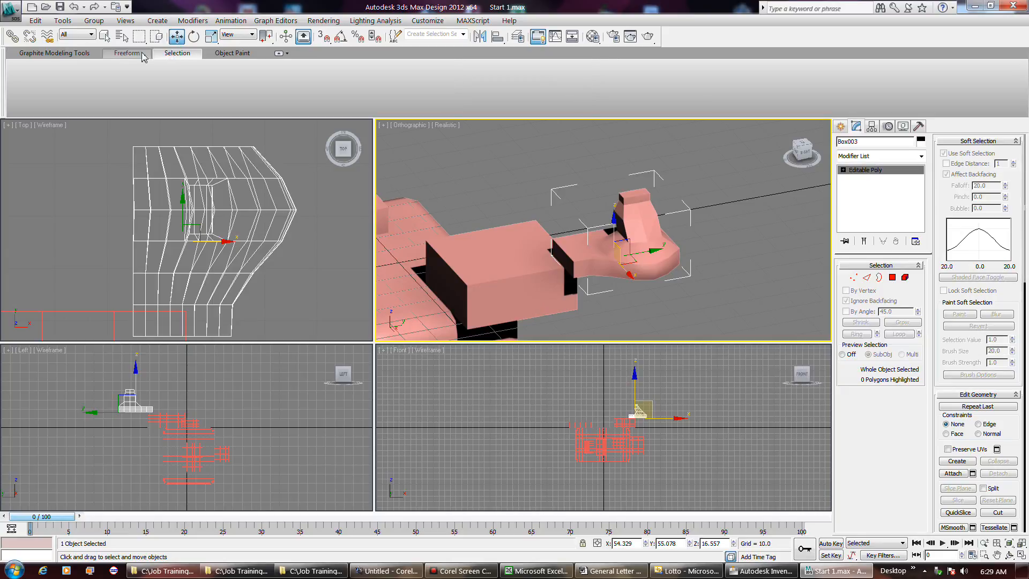
click(44, 54)
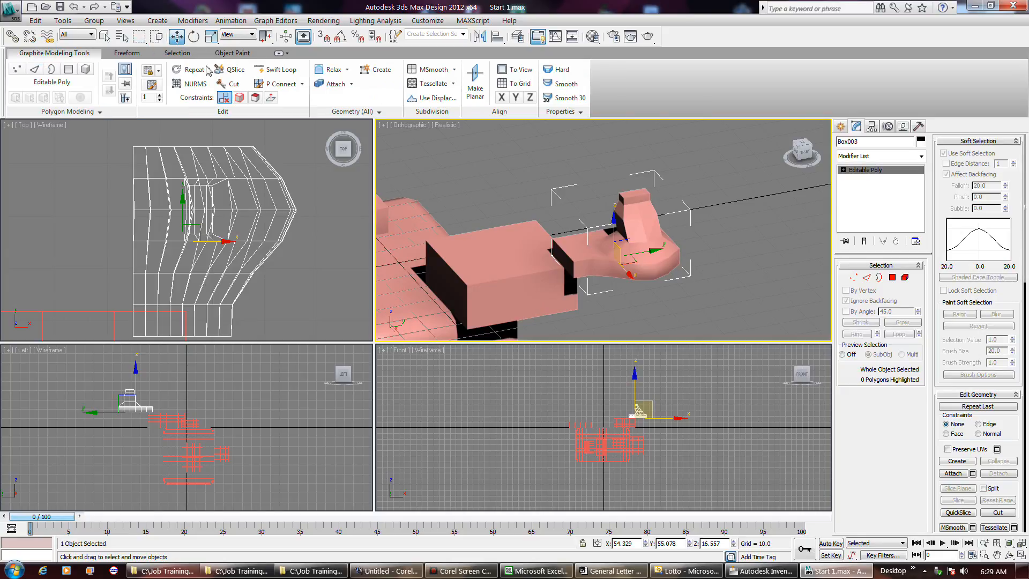
click(530, 175)
click(127, 53)
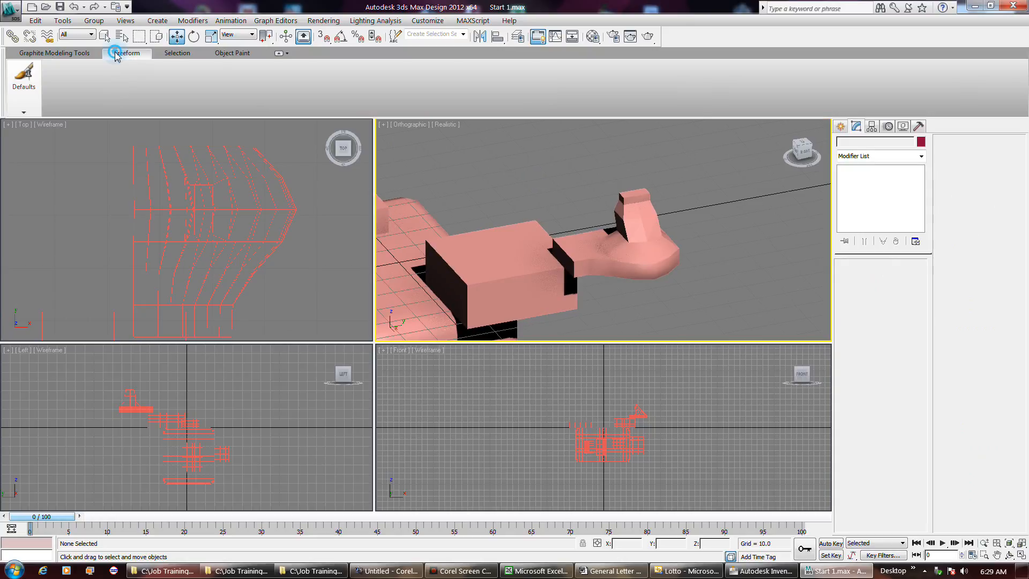
click(177, 53)
click(230, 53)
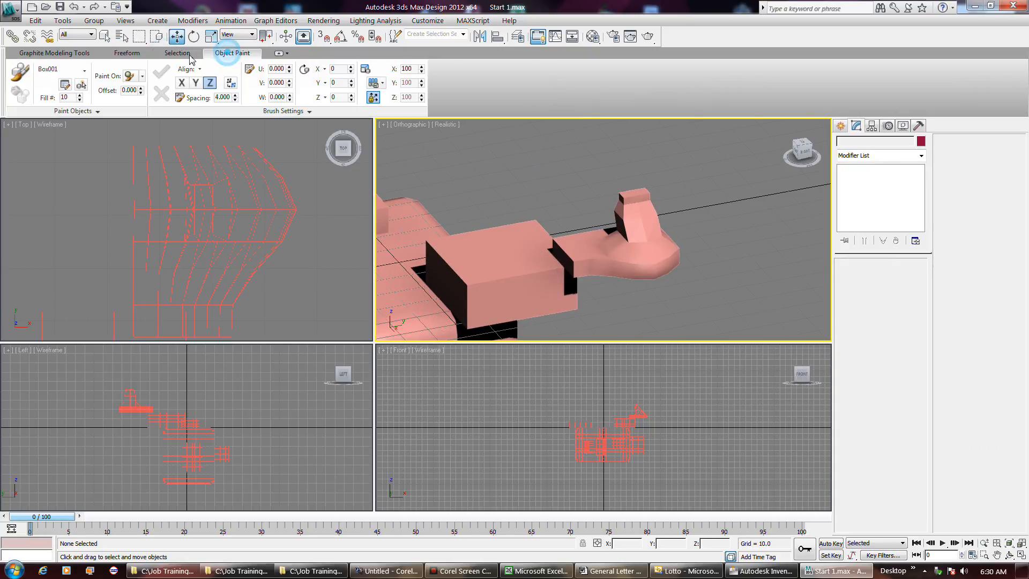
click(126, 53)
click(86, 54)
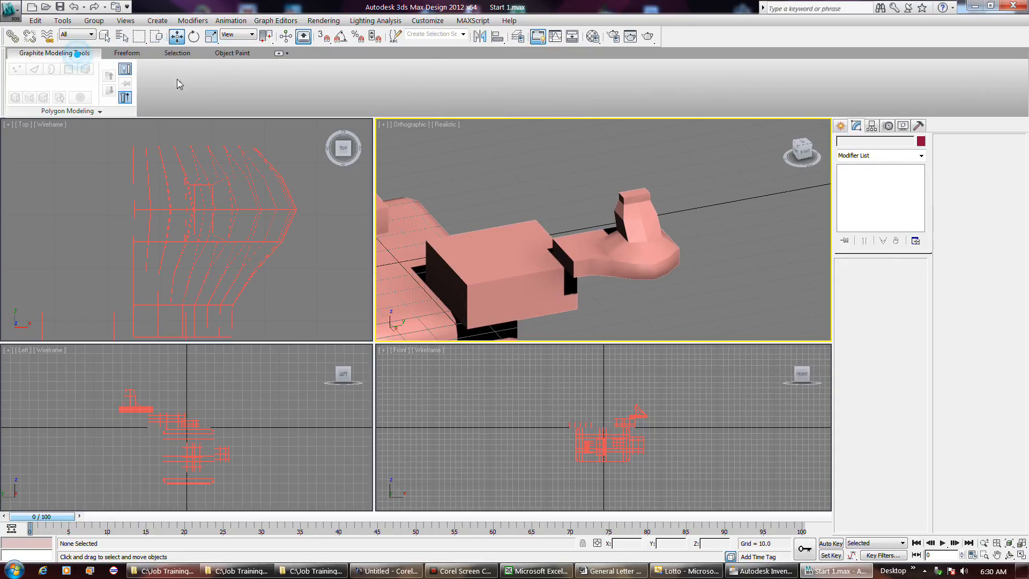
- Compare the polygon modeling tools available for Editable Poly Box003 with those for Editable Mesh Box002
click(638, 258)
drag(638, 258, 642, 256)
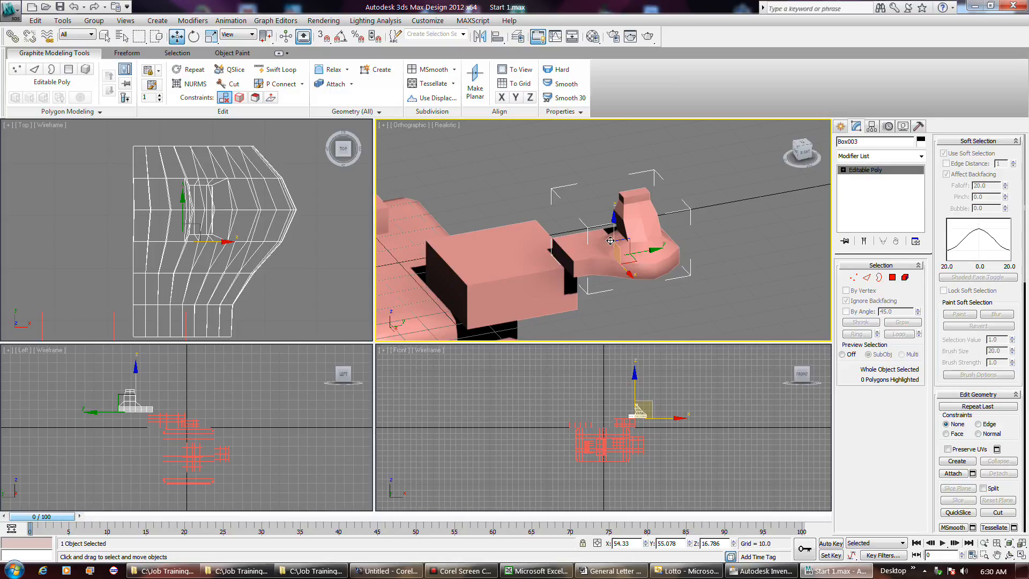
click(517, 271)
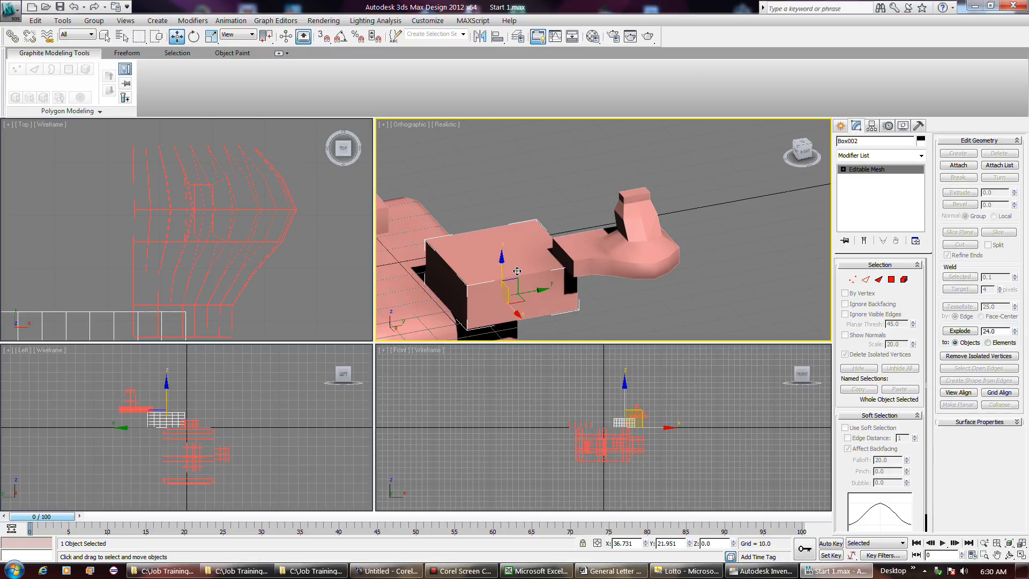
click(630, 261)
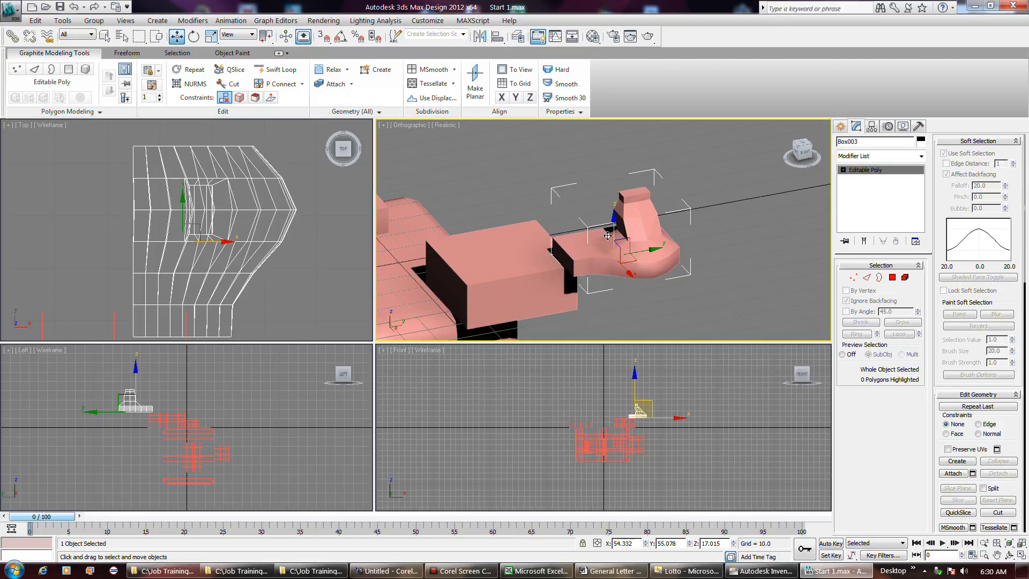
- Enter vertex editing on Box003 and review its Graphite modeling, freeform, selection and object paint tools
click(853, 277)
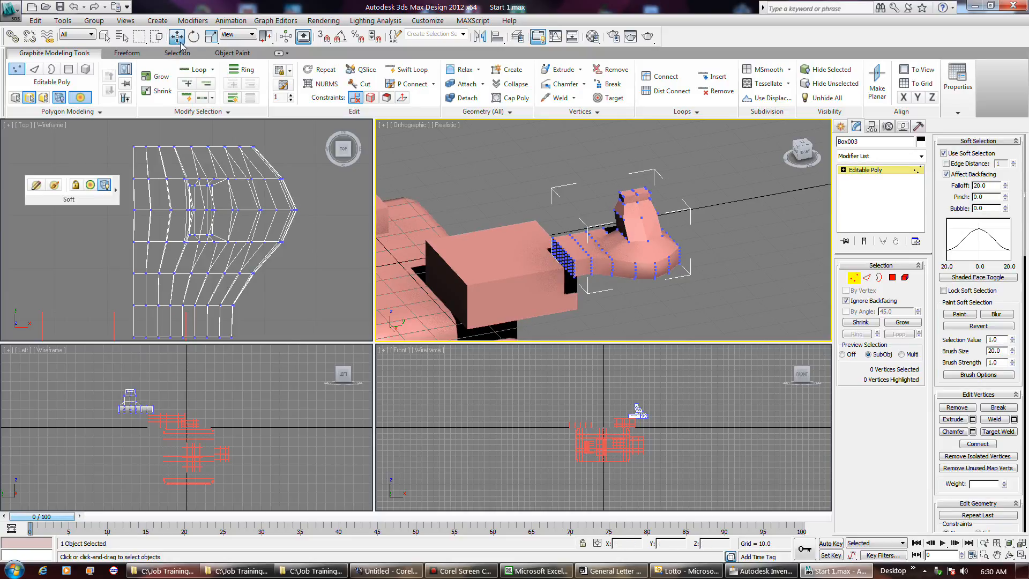
click(134, 53)
click(174, 53)
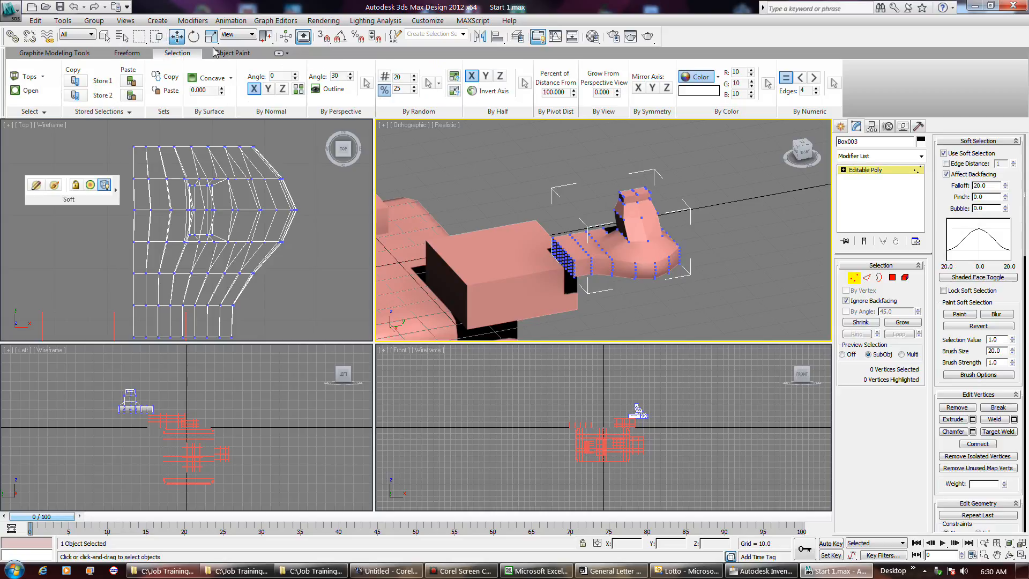
click(230, 54)
click(178, 53)
click(128, 54)
click(70, 53)
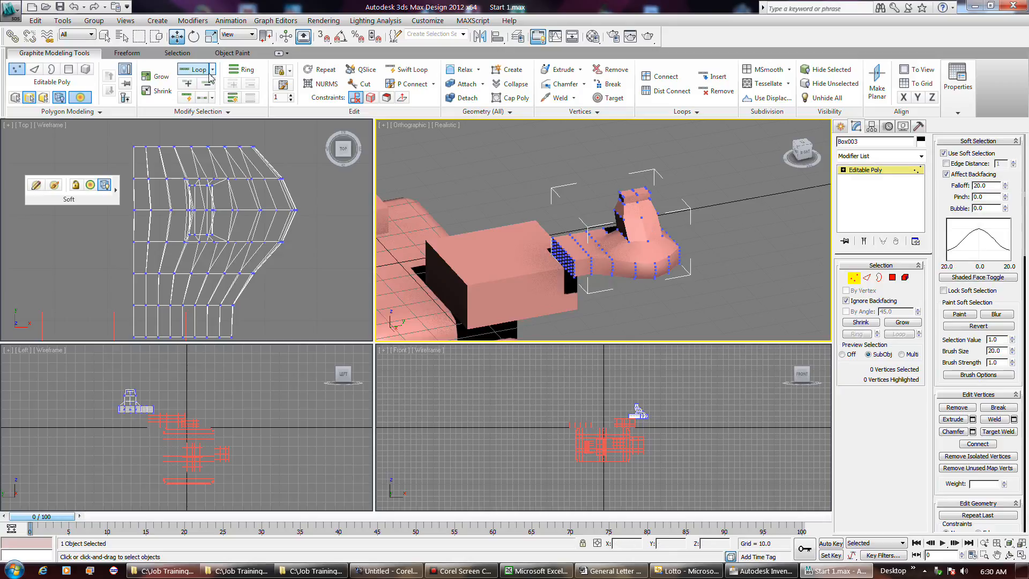
click(176, 53)
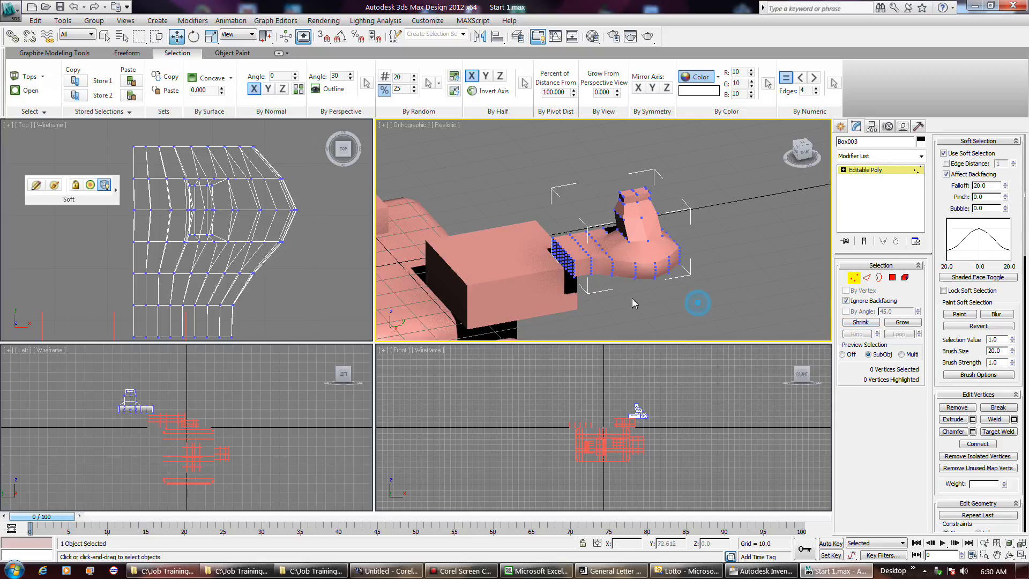
- Switch to vertex editing on Editable Mesh Box002 and review the Graphite modeling, freeform and object paint tools it offers
click(854, 278)
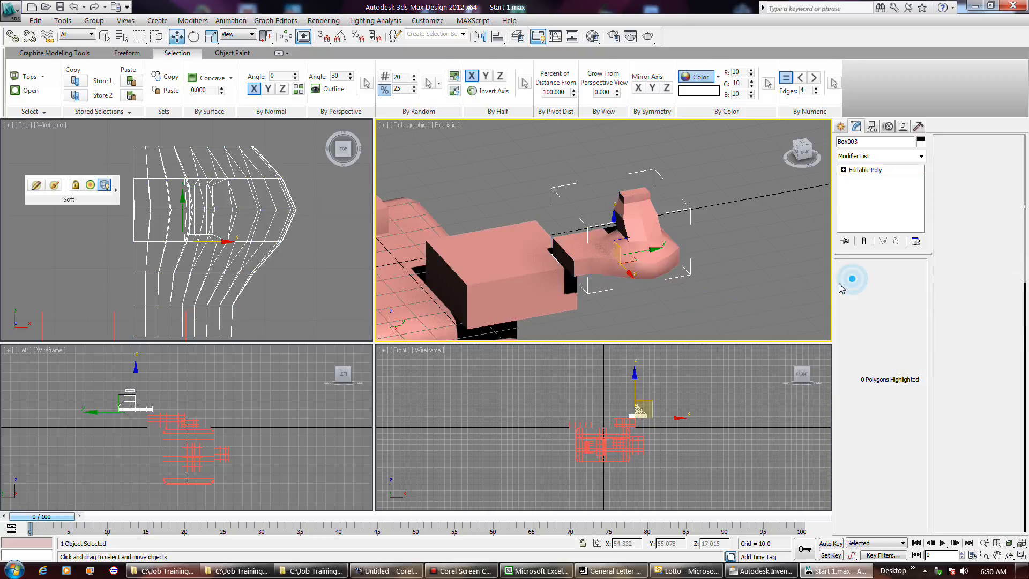
click(669, 287)
click(550, 275)
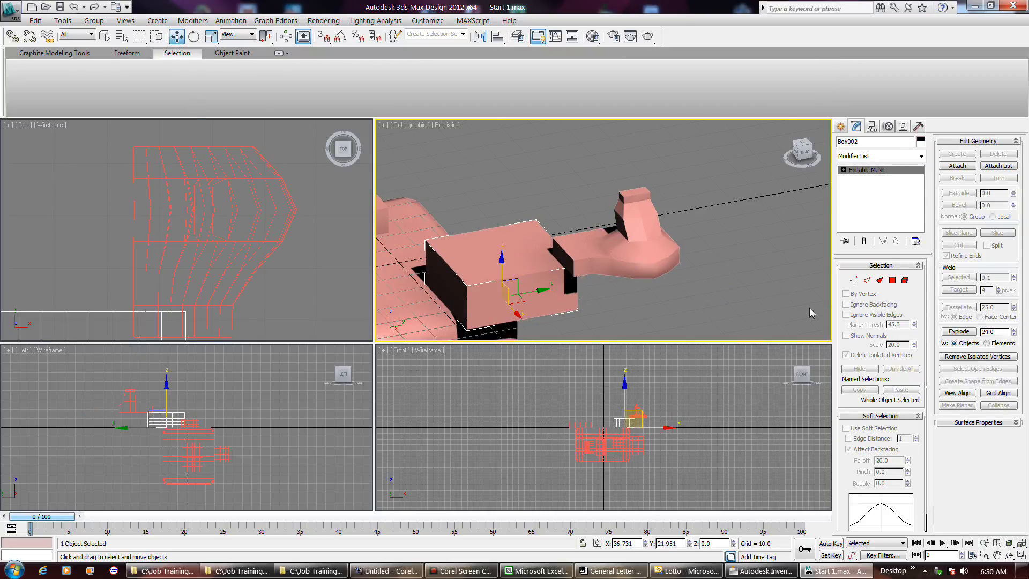
click(854, 279)
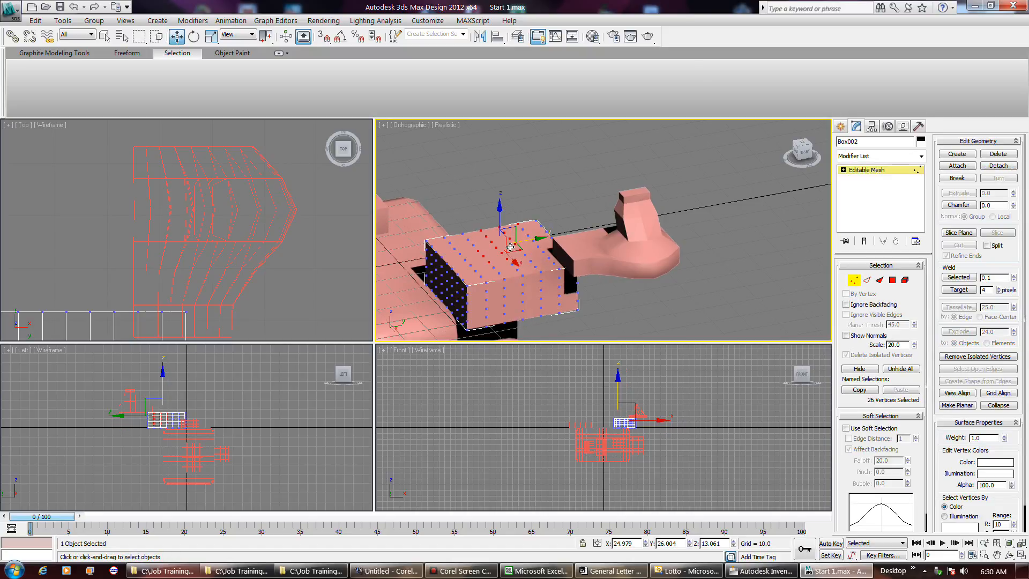
click(129, 54)
click(83, 54)
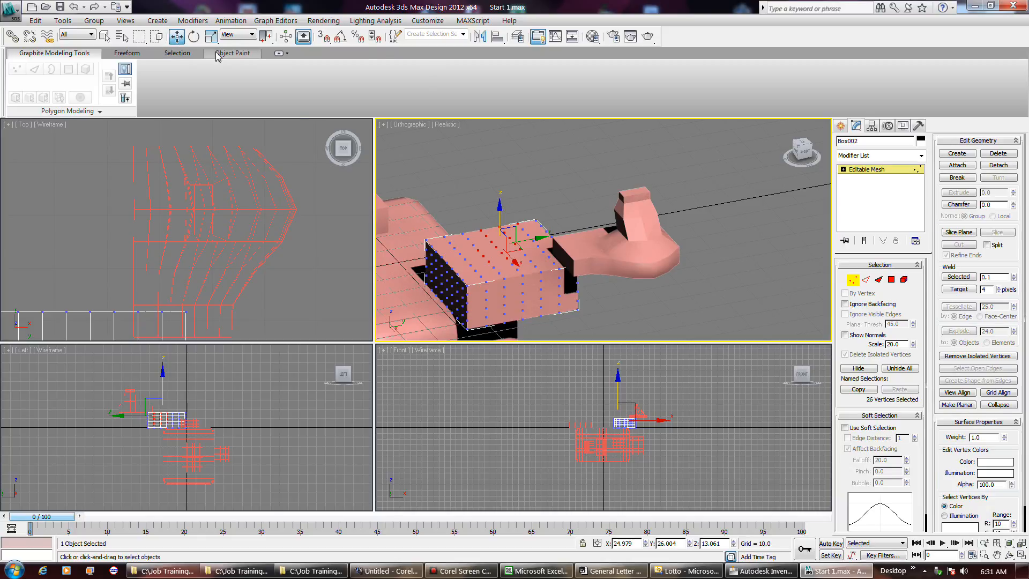
click(214, 54)
click(133, 54)
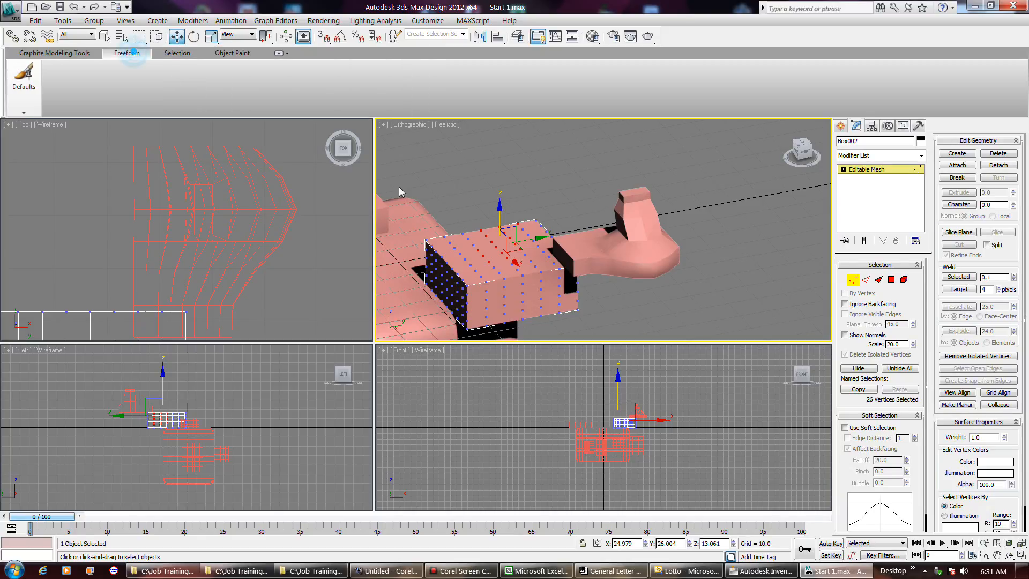
- Try lifting the selected top vertices of Box002 to a Z of about 17.4, check the modeling and selection tools, and undo the move
drag(499, 215, 500, 205)
click(56, 53)
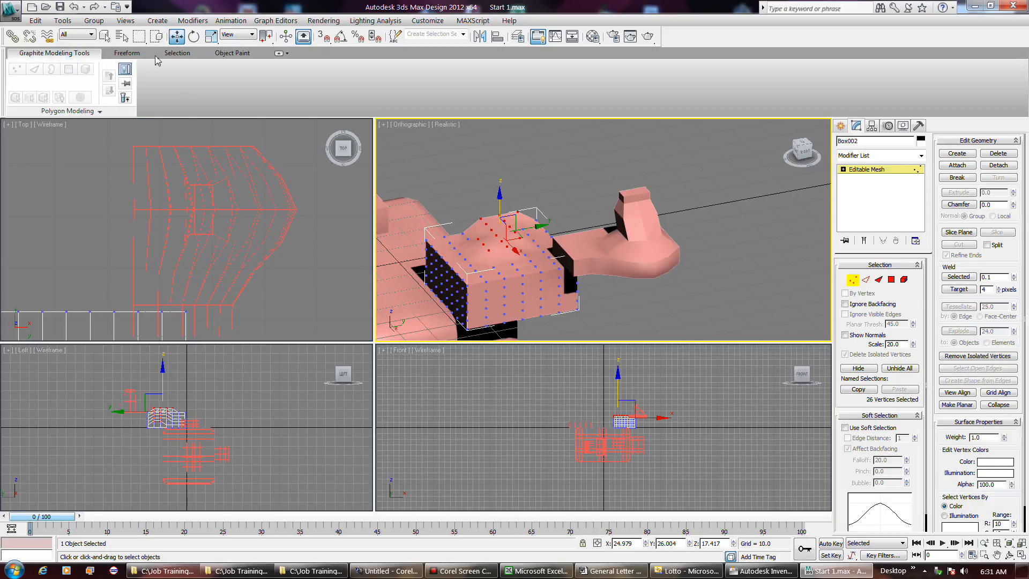
click(177, 53)
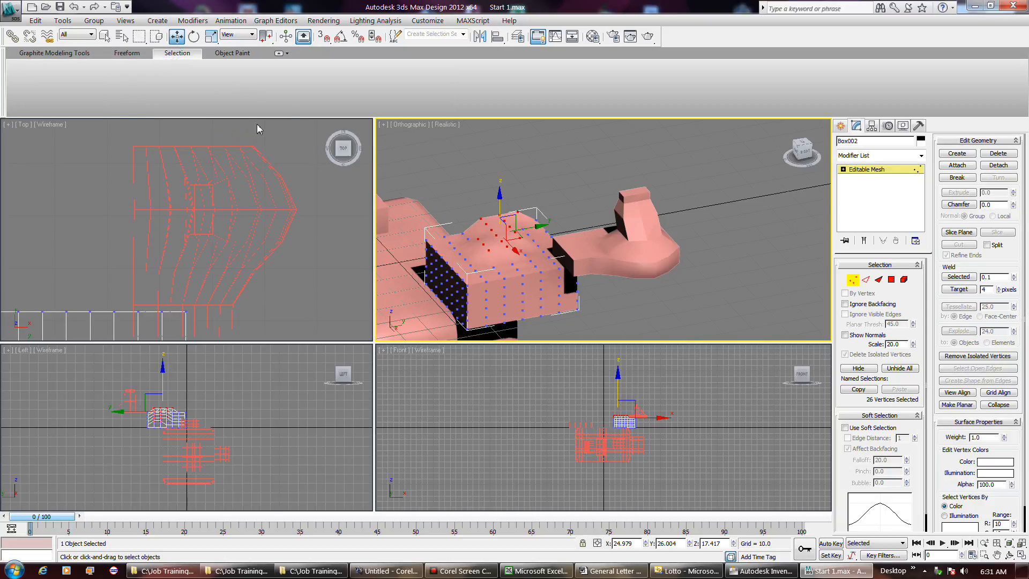
click(73, 6)
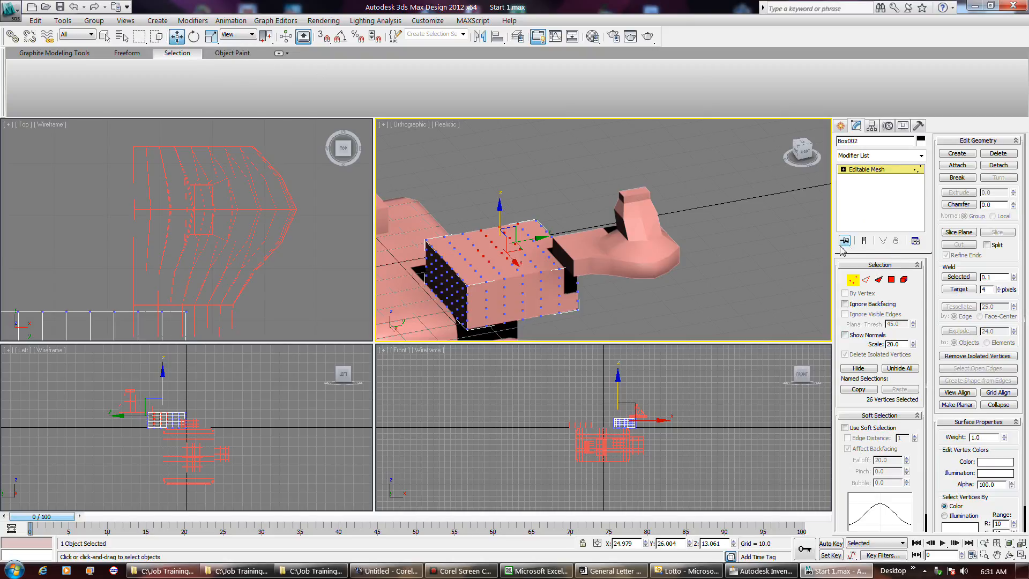
- Examine the face, polygon, edge and vertex sub-object levels of Editable Mesh Box002
click(878, 285)
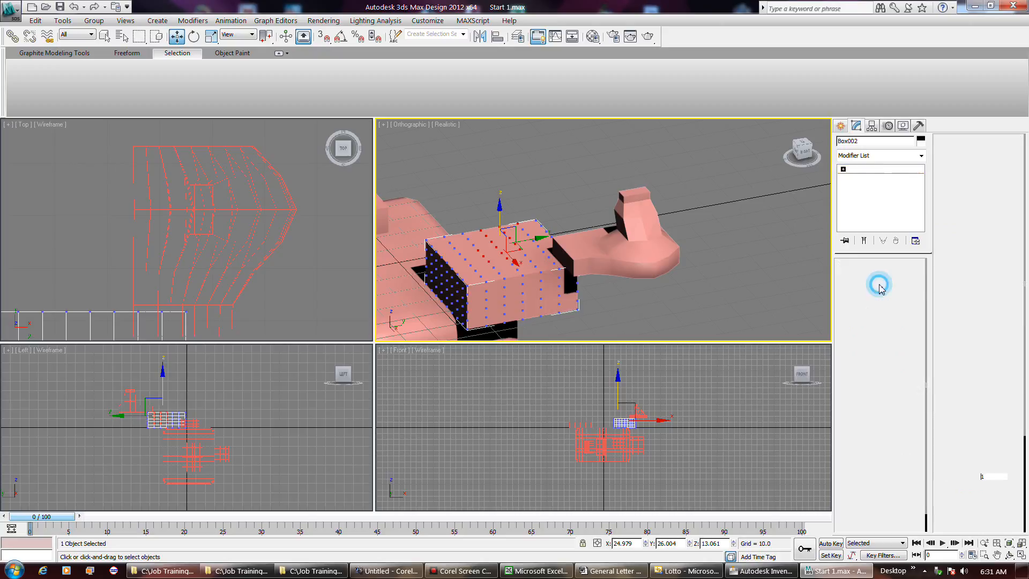
click(891, 281)
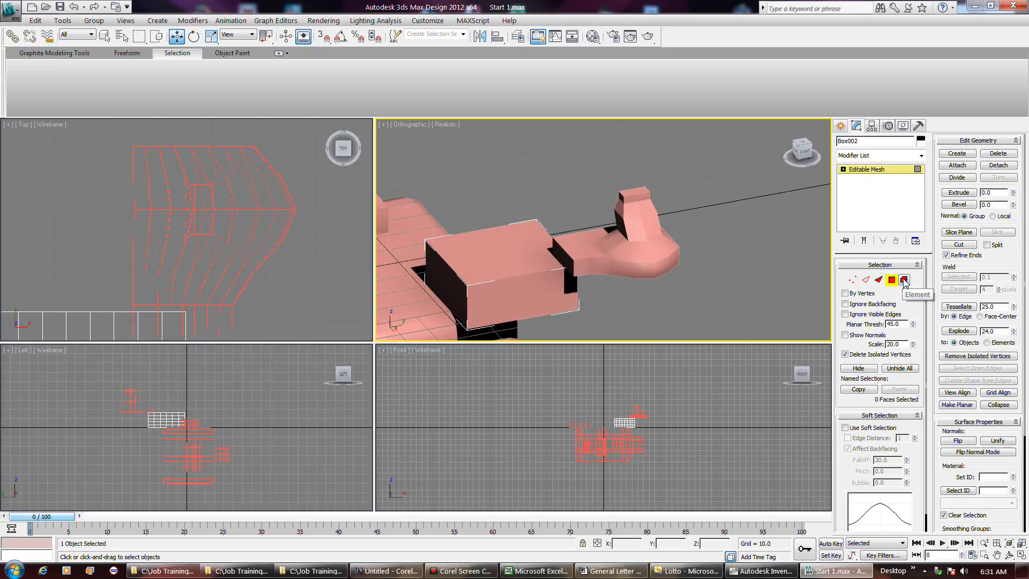
click(869, 280)
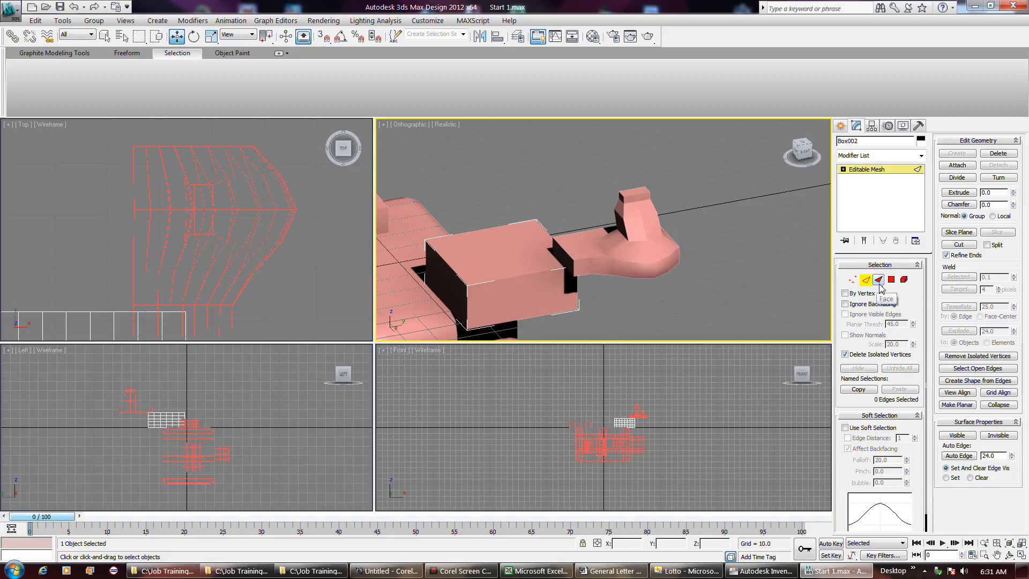
click(852, 280)
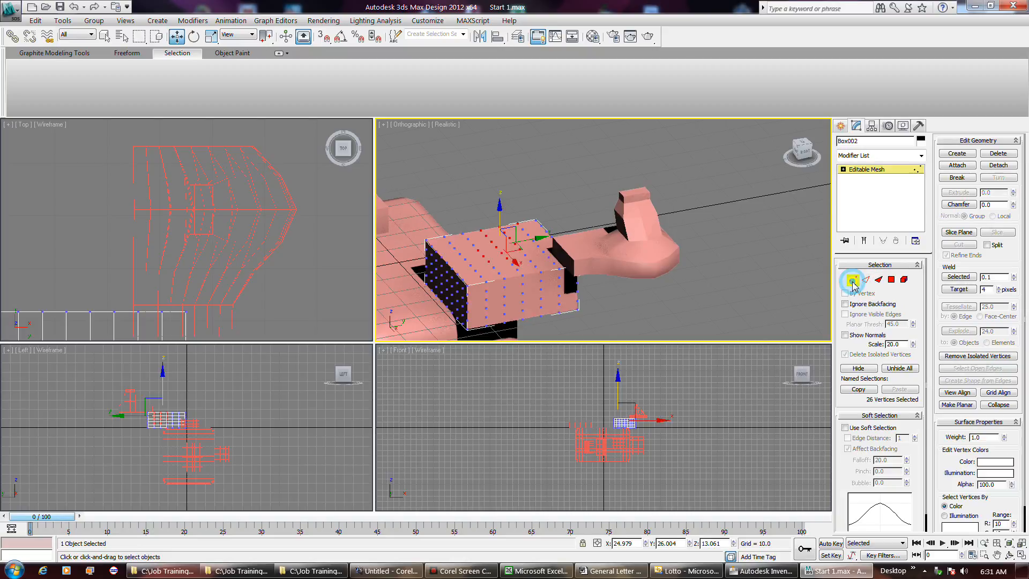
click(892, 279)
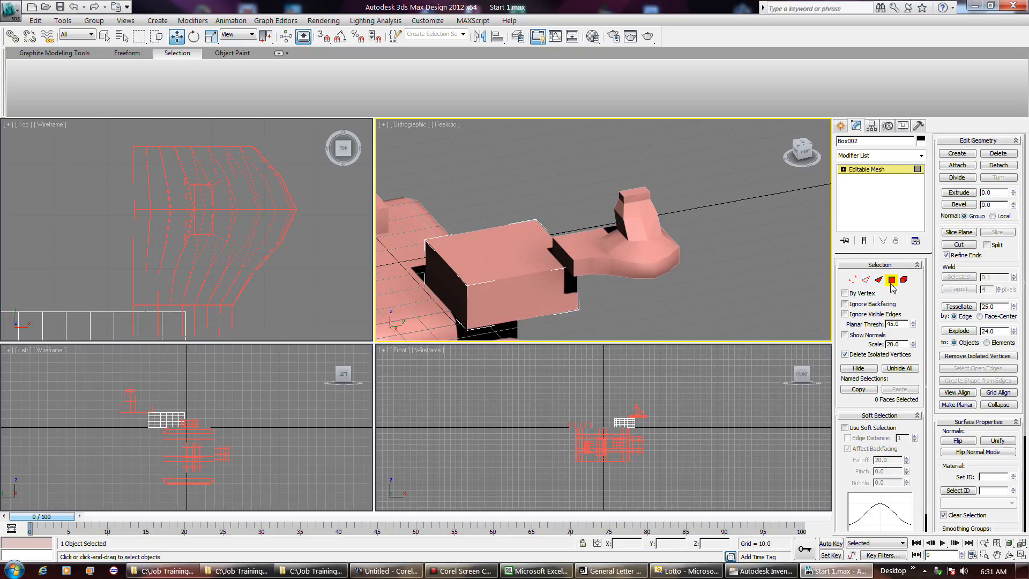
- Leave sub-object editing on Box002 and enter polygon-level editing on Editable Poly Box003
click(892, 279)
click(663, 231)
click(893, 279)
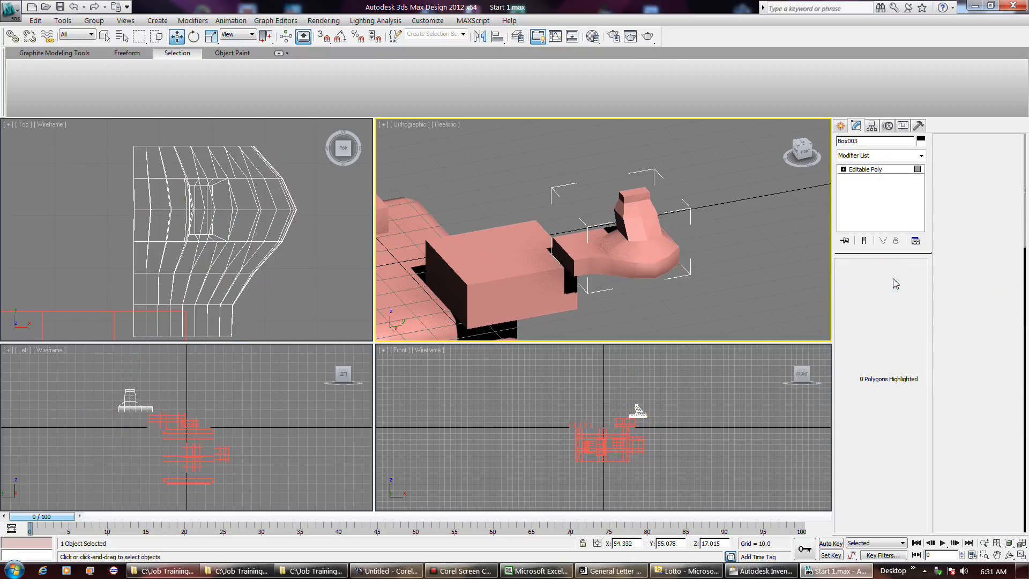
- Examine the ribbon's selection tools offered at the border, edge, vertex and element levels of Editable Poly Box003
click(878, 283)
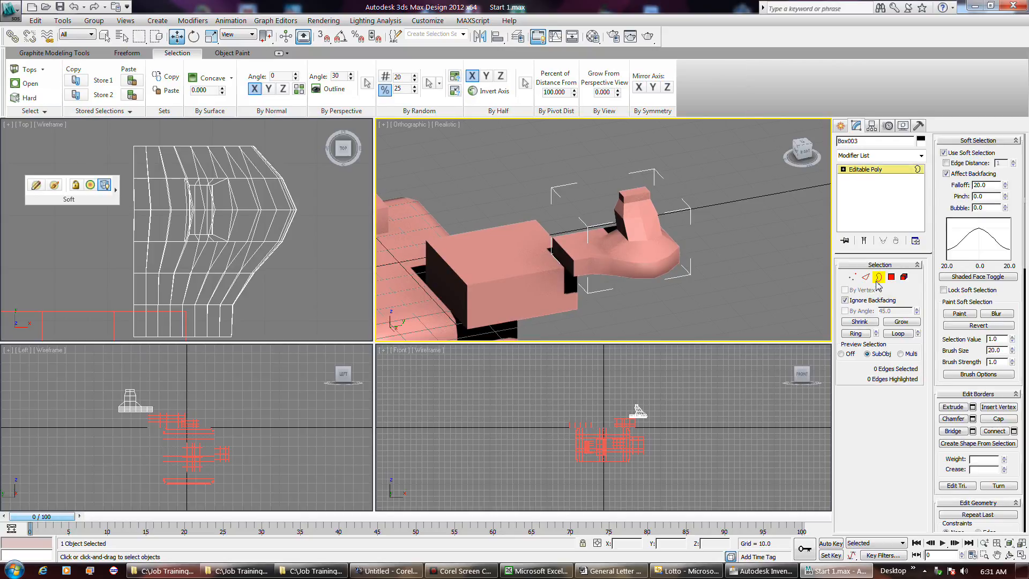
click(867, 278)
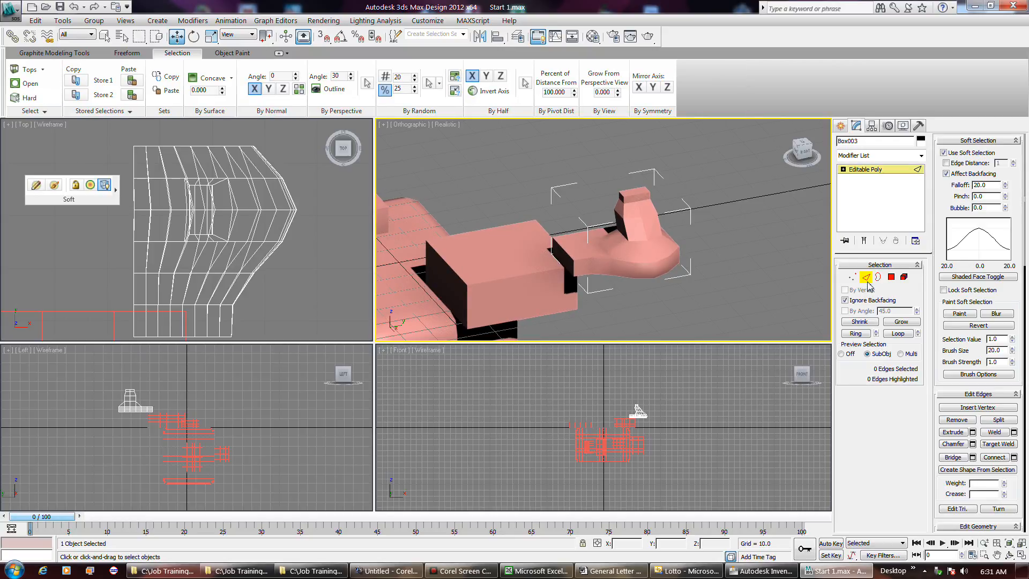
click(853, 278)
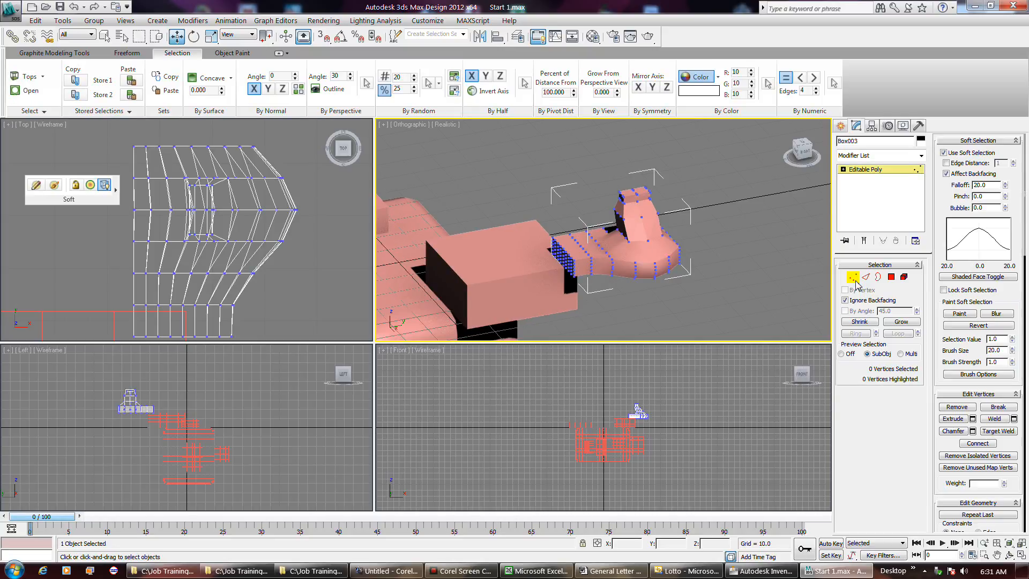
click(904, 278)
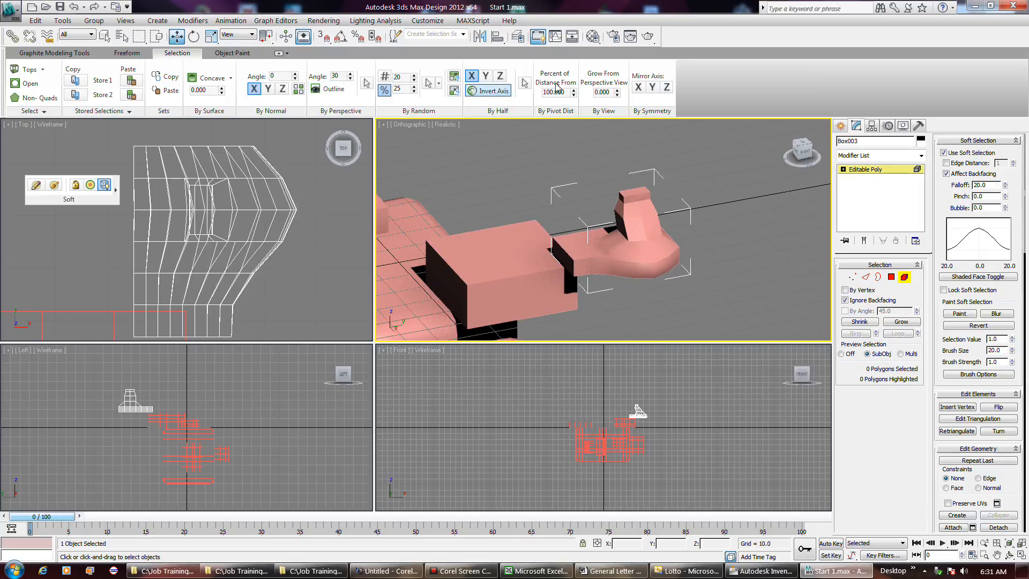
- Examine the Freeform tools for Box003 while going through its polygon, border, edge and vertex levels
click(127, 53)
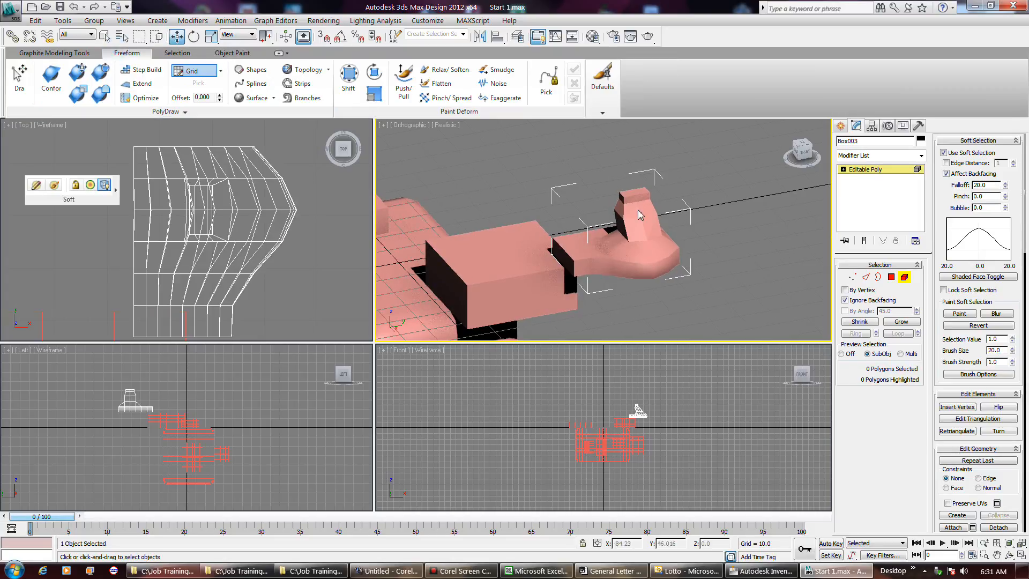
click(893, 278)
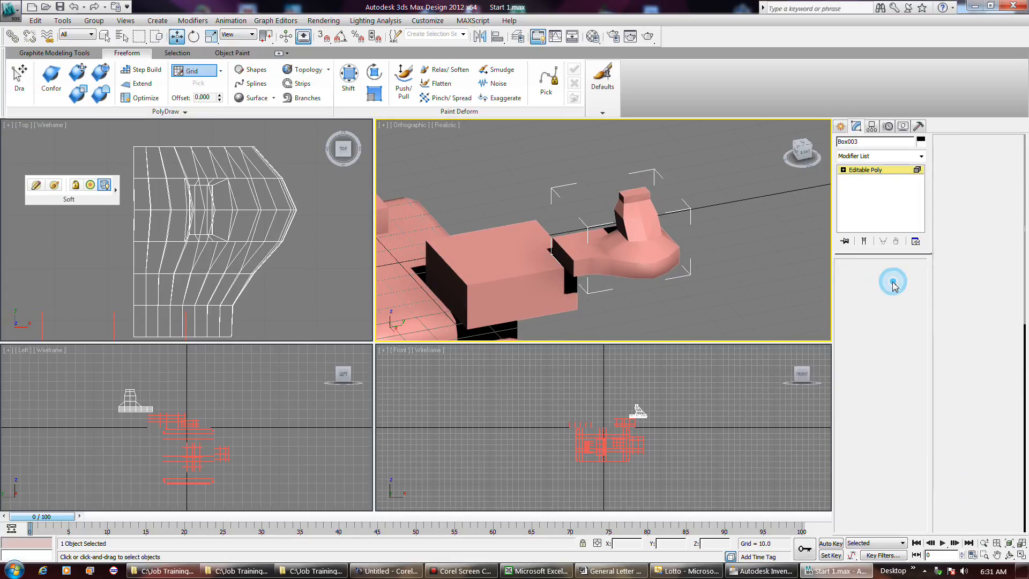
click(879, 278)
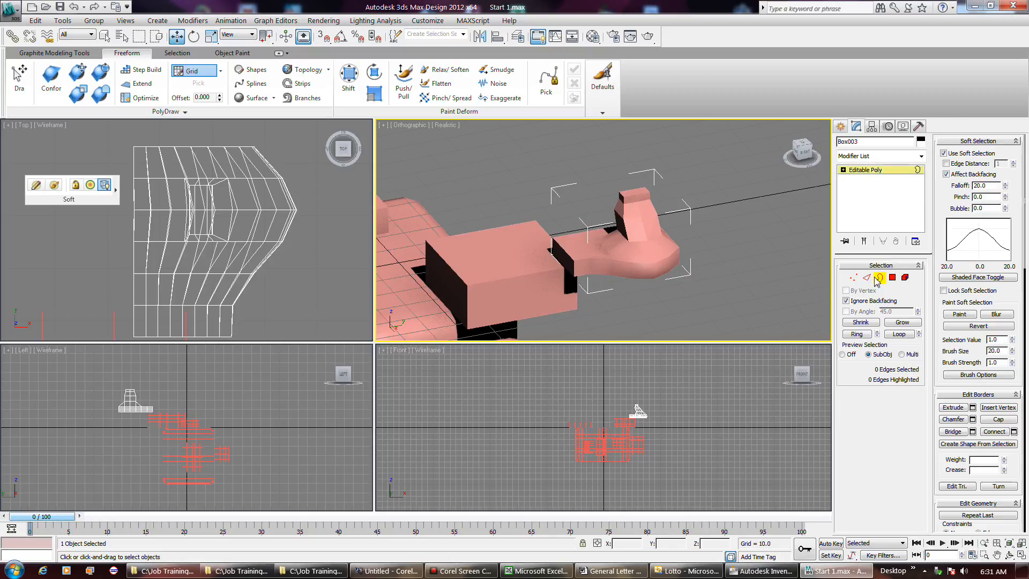
click(867, 278)
click(853, 278)
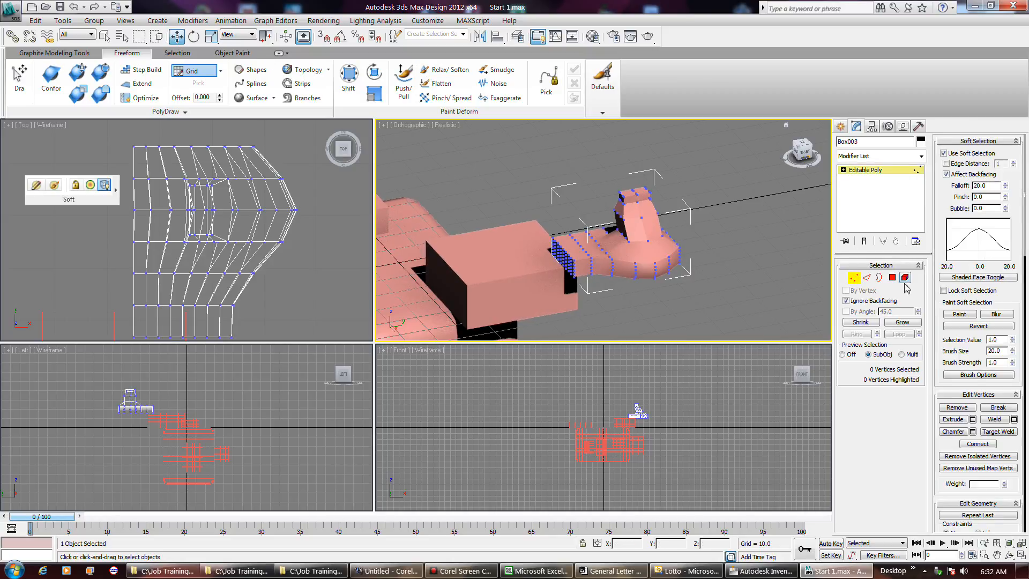
- Examine the Graphite Modeling Tools offered at the vertex, edge, border, polygon and element levels of Box003
click(83, 53)
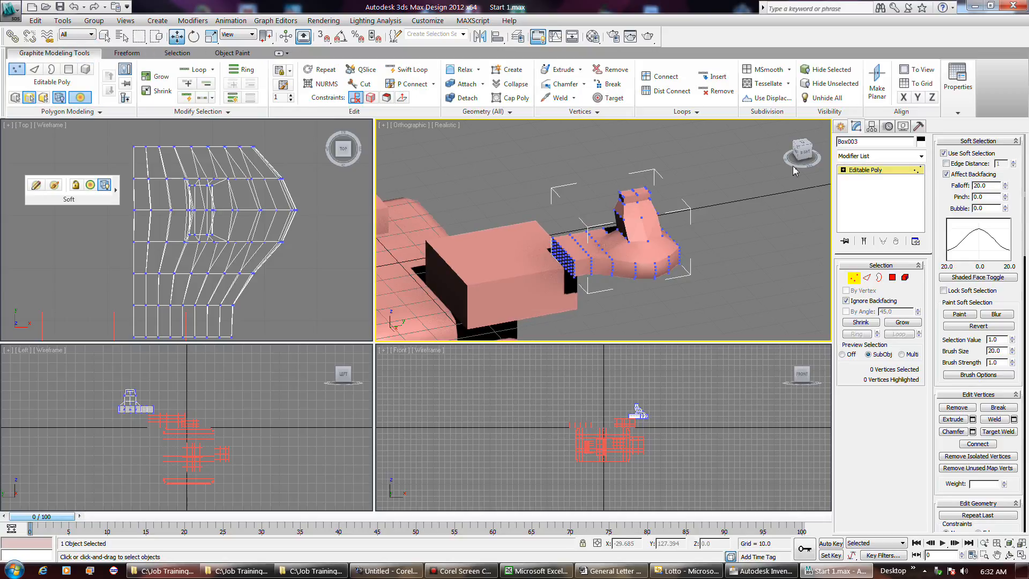
click(868, 278)
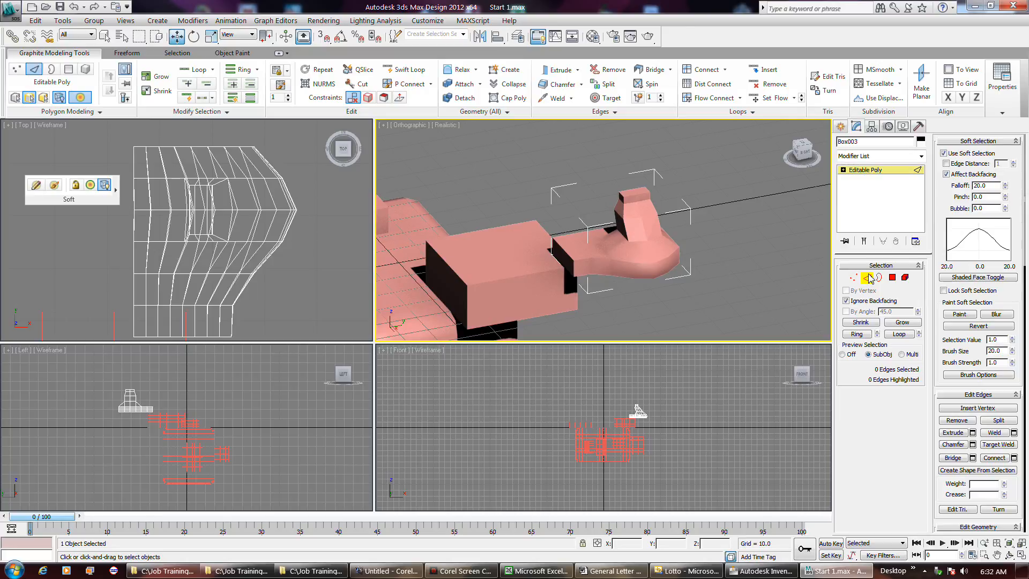
click(855, 278)
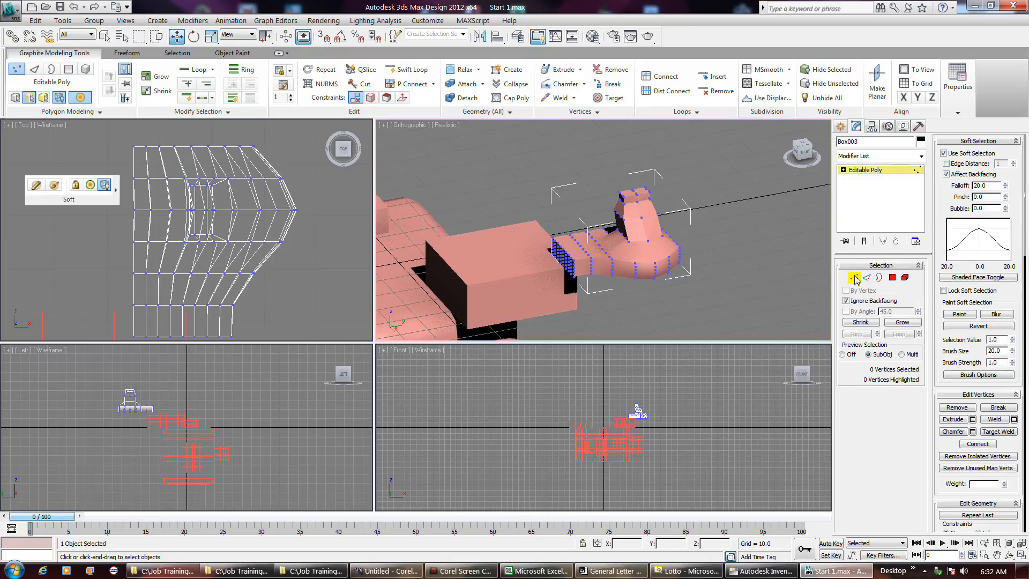
click(867, 278)
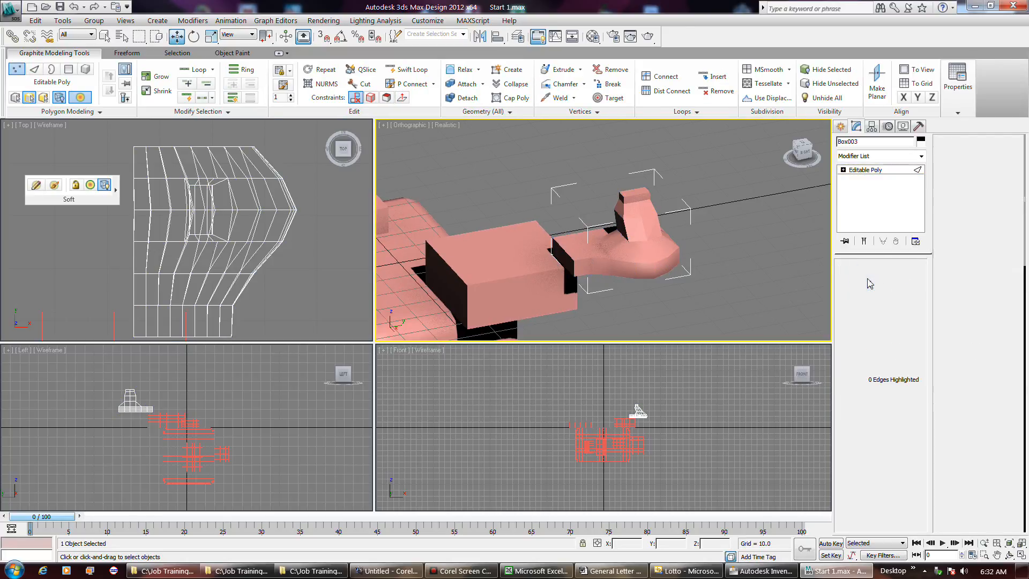
click(878, 280)
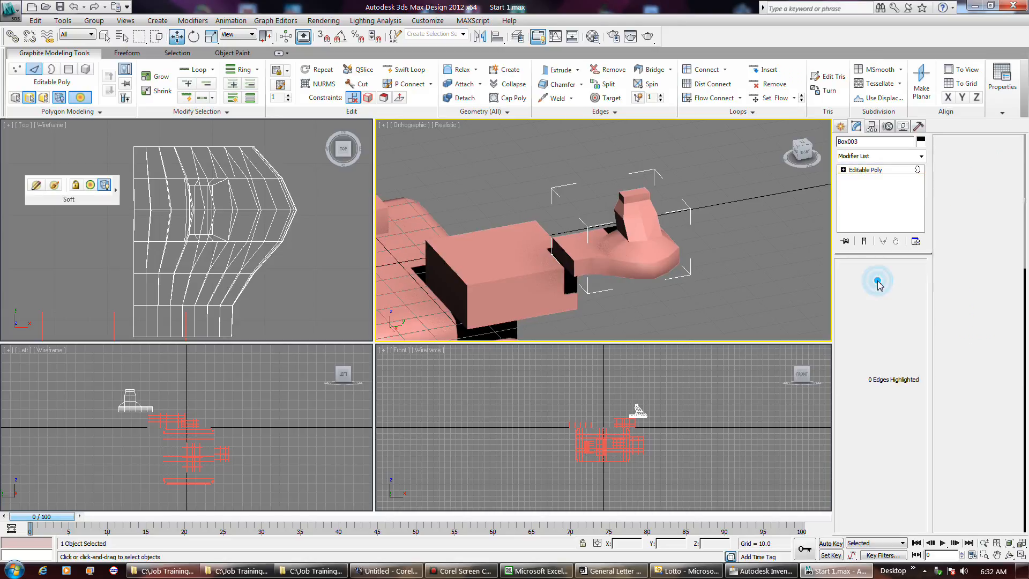
click(890, 280)
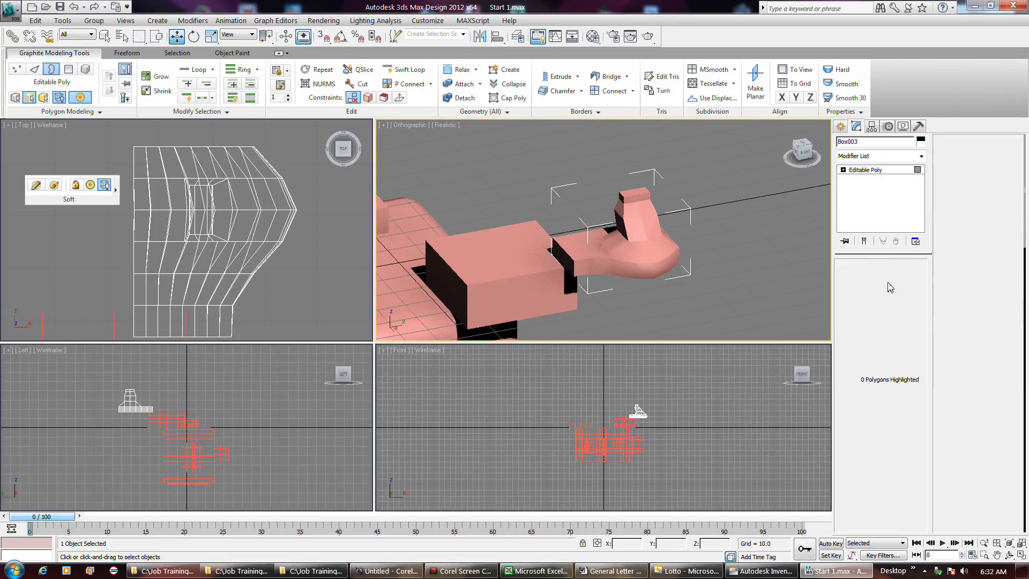
click(905, 279)
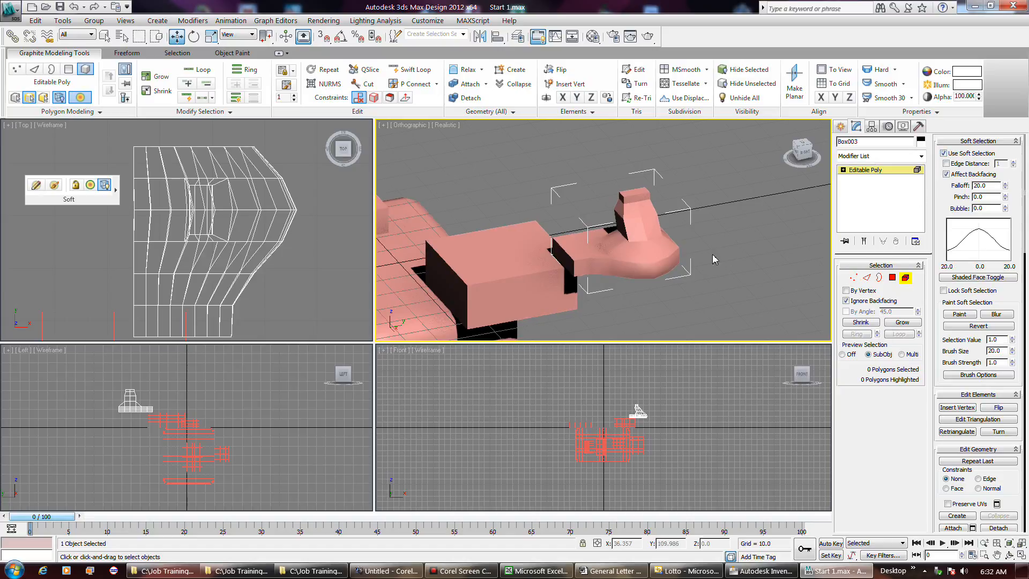
- Select a vertex on the narrow end face of Box003, grow the vertex selection and shrink it back to that vertex
click(852, 278)
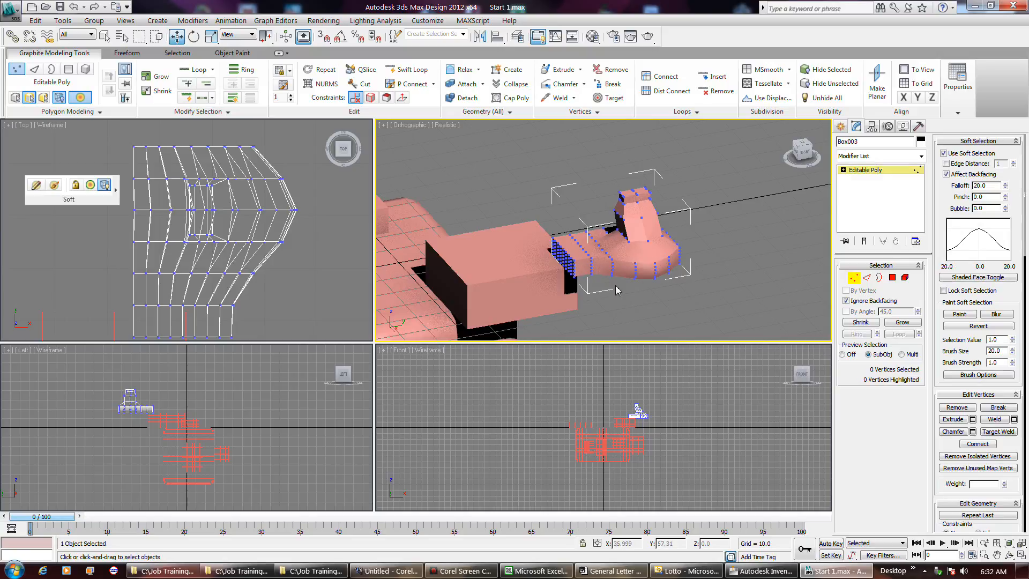
click(566, 261)
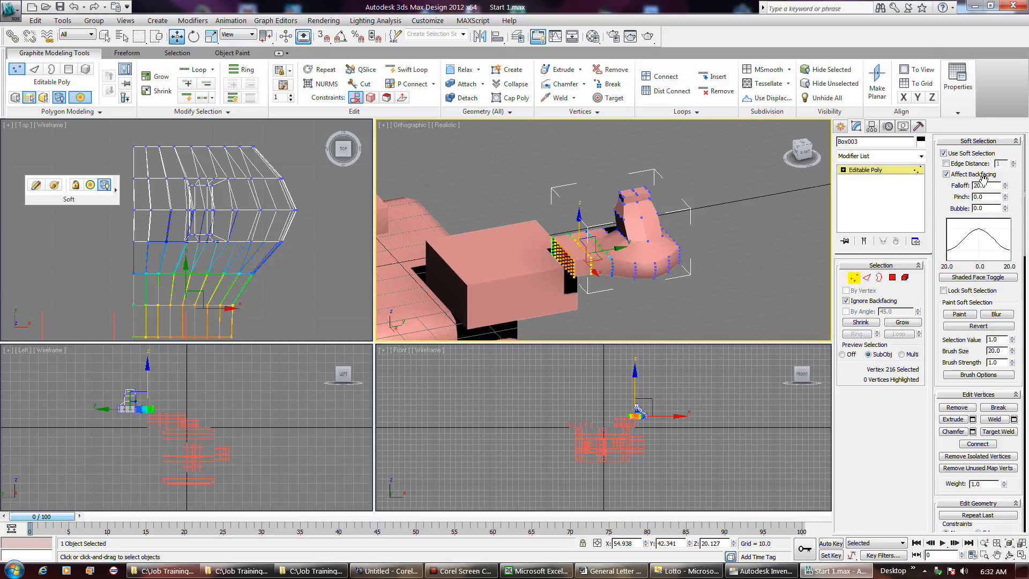
click(899, 324)
click(899, 324)
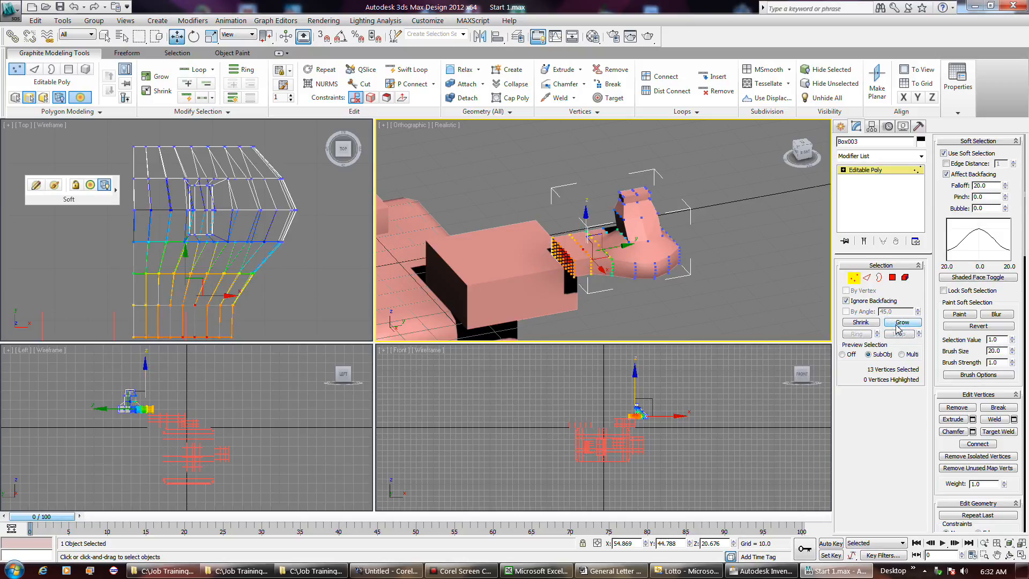
click(898, 324)
click(861, 322)
click(861, 322)
- Pull the selected end vertex of Box003 outward to a Y of about 33 using soft selection, and deselect it
drag(617, 249, 567, 262)
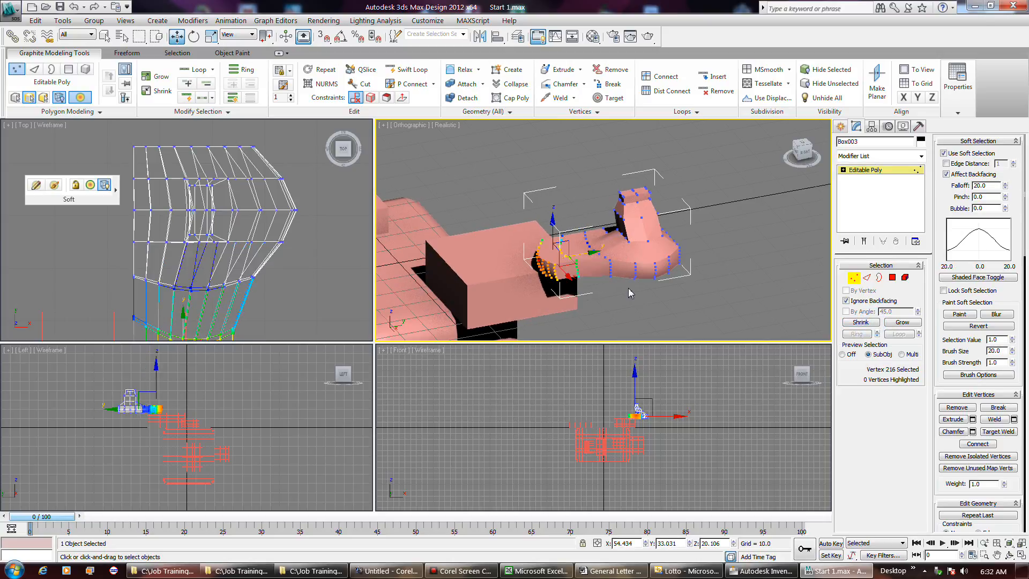
click(632, 312)
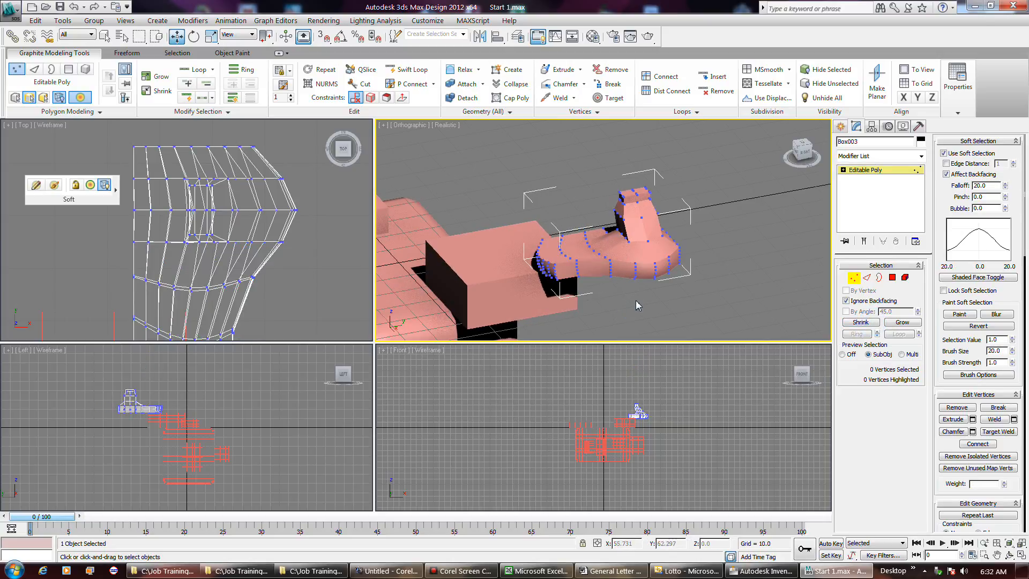
- Leave vertex editing on Box003, clear the object selection and save the scene
click(853, 278)
click(742, 301)
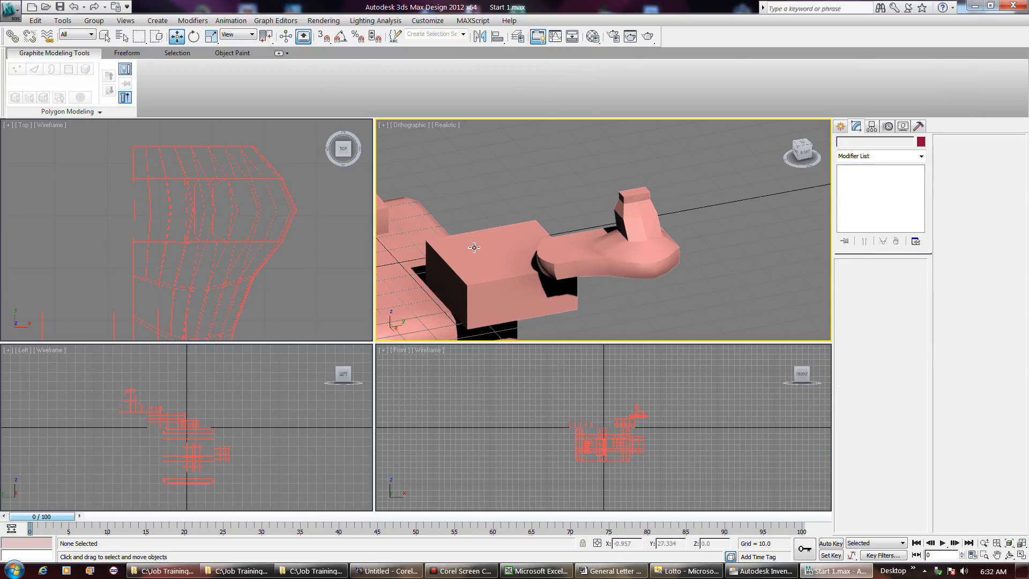
click(60, 8)
mouse_move(463, 571)
click(443, 571)
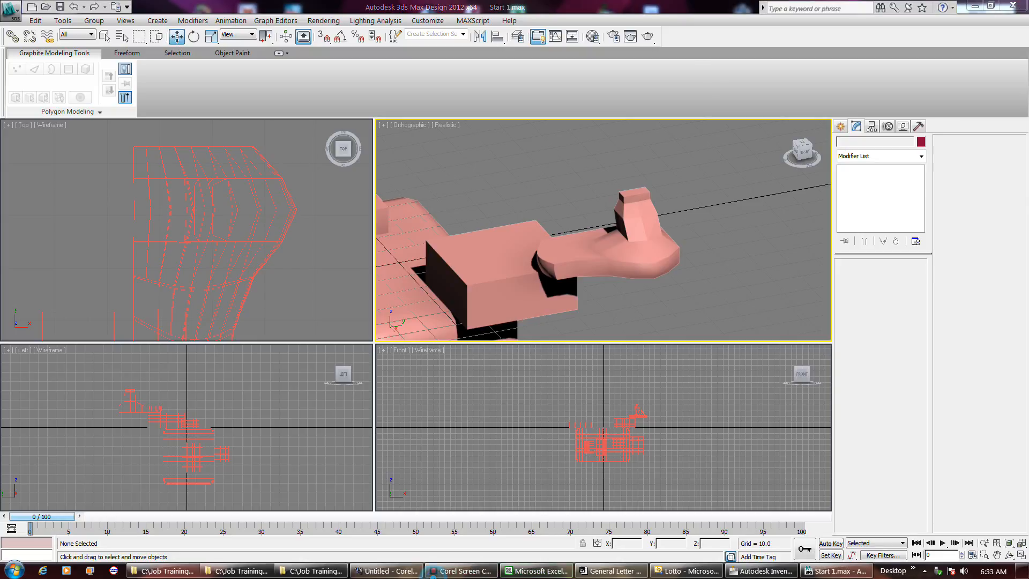